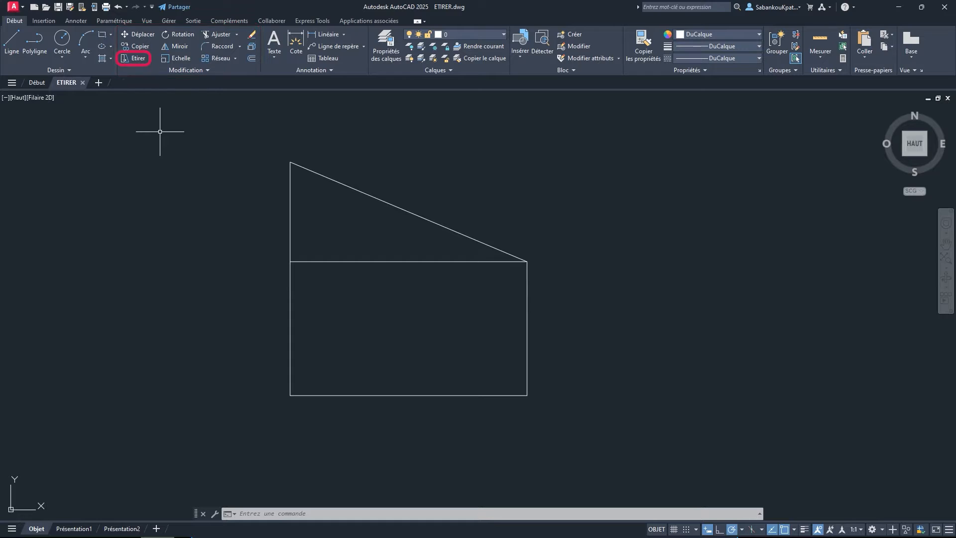
{"action": "type", "text": "E"}
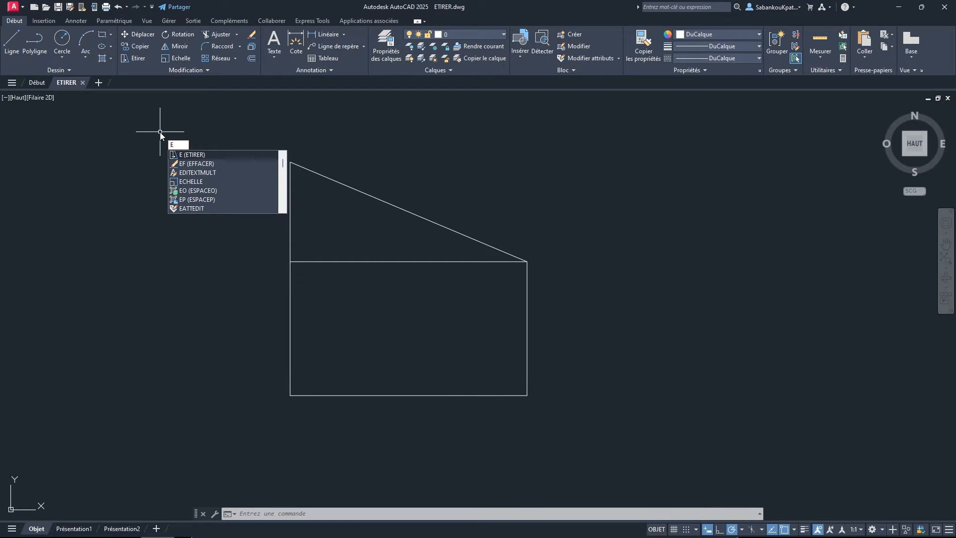
{"action": "key", "text": "Escape"}
{"action": "key", "text": "Escape"}
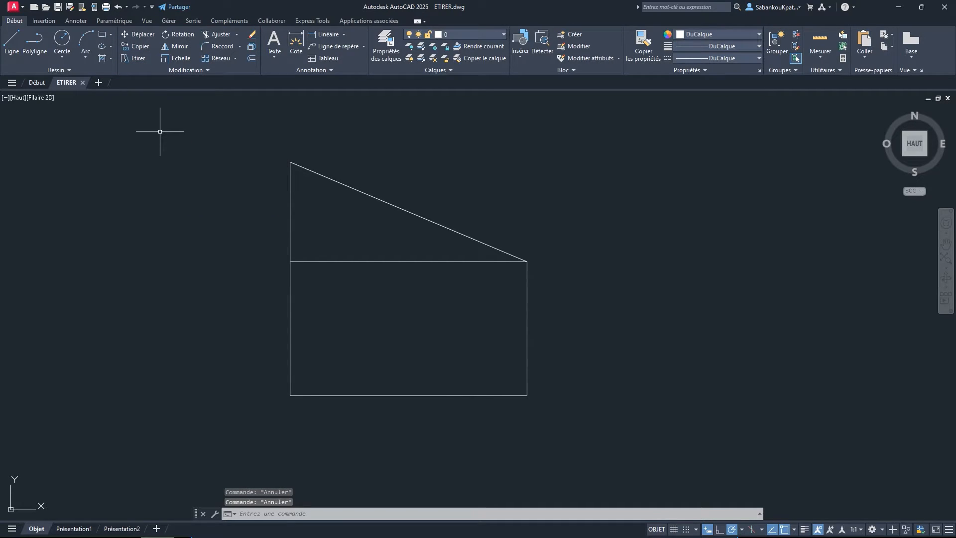
Stretch the right side of the rectangle and attached triangle from their shared corner to a freehand point farther right and slightly higher
{"action": "left_click", "coordinate": [132, 58]}
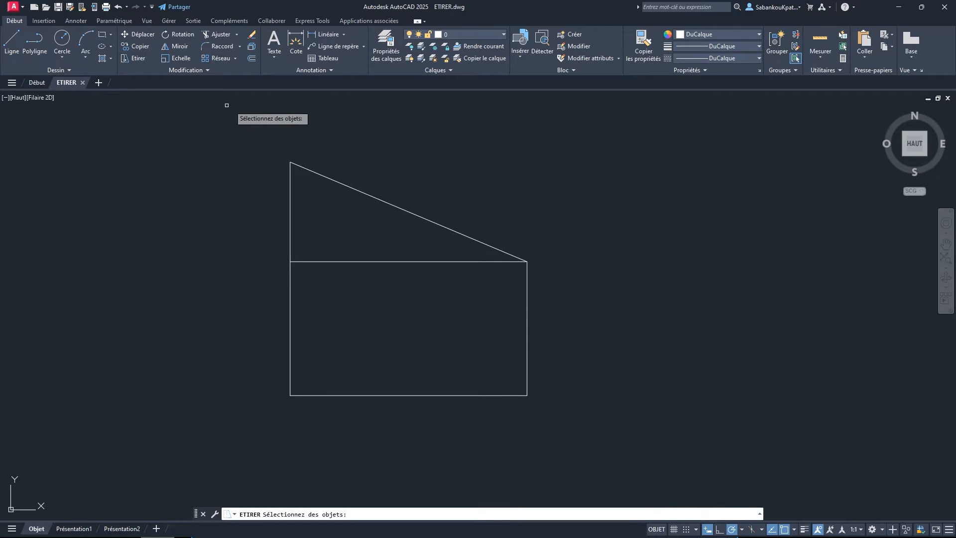
{"action": "left_click", "coordinate": [566, 442]}
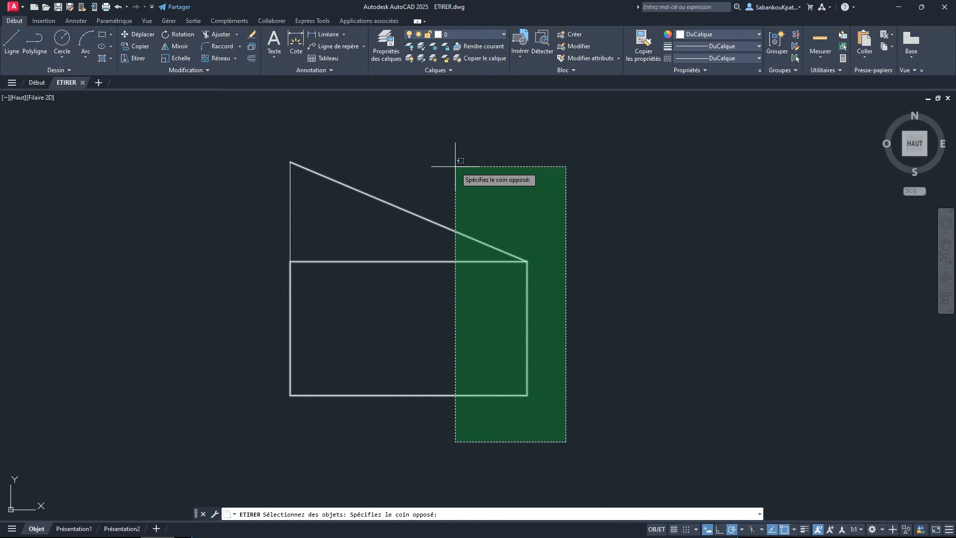
{"action": "left_click", "coordinate": [455, 166]}
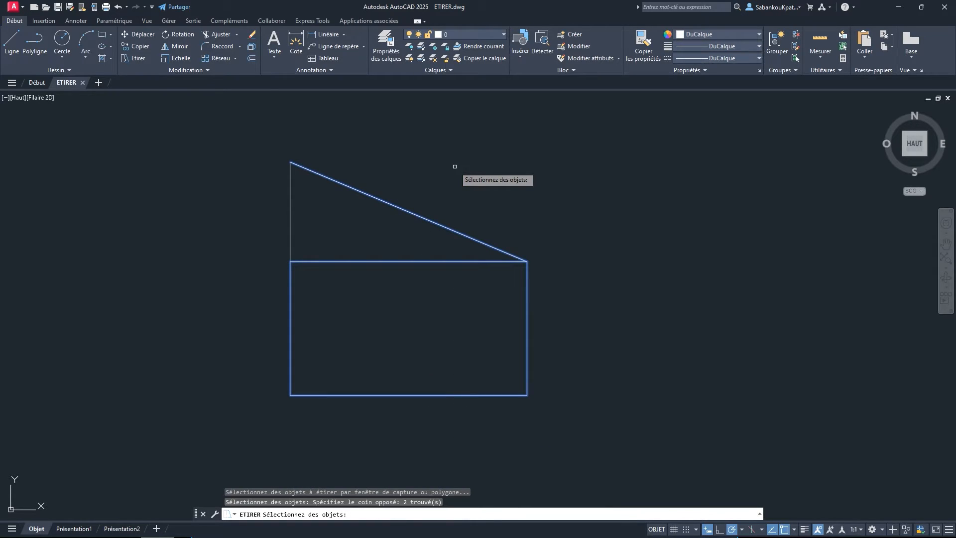
{"action": "key", "text": "Return"}
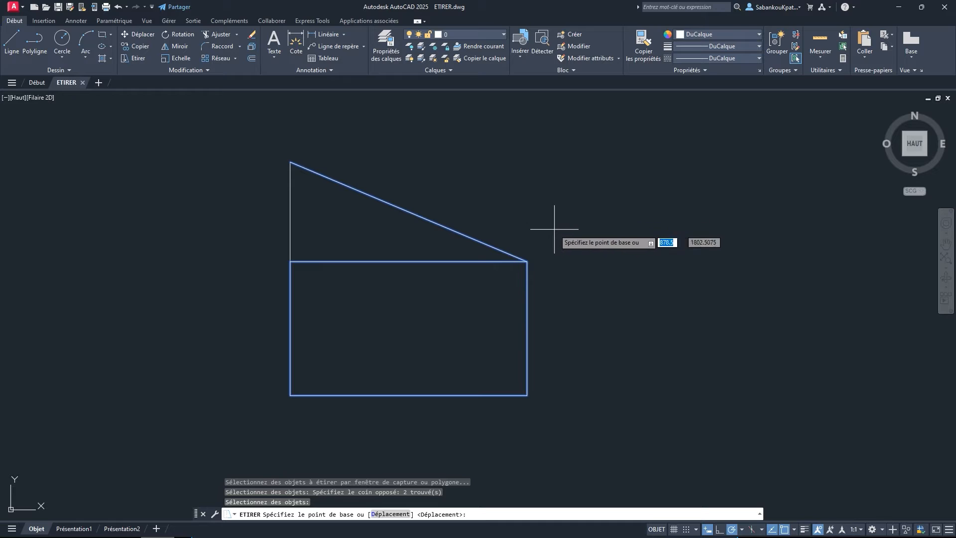
{"action": "left_click", "coordinate": [527, 261]}
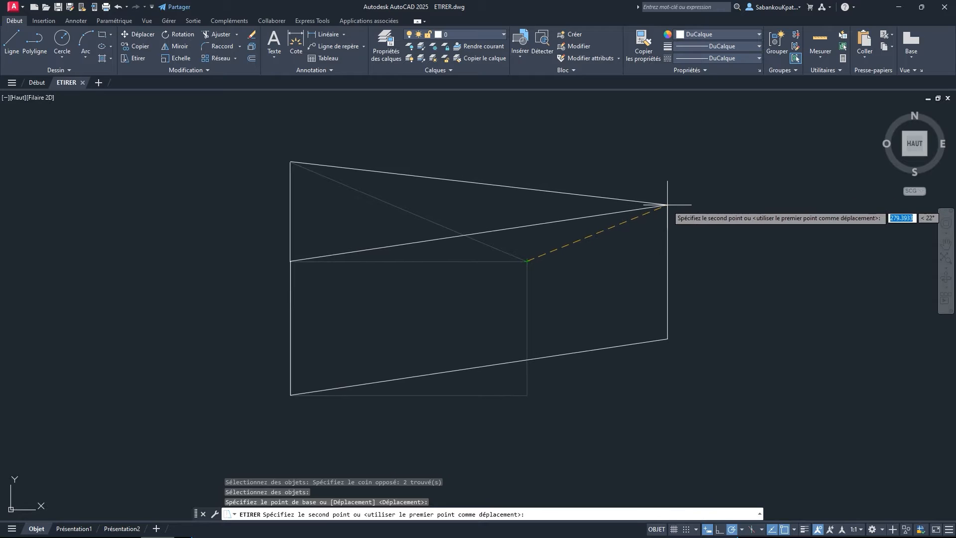
{"action": "left_click", "coordinate": [700, 215]}
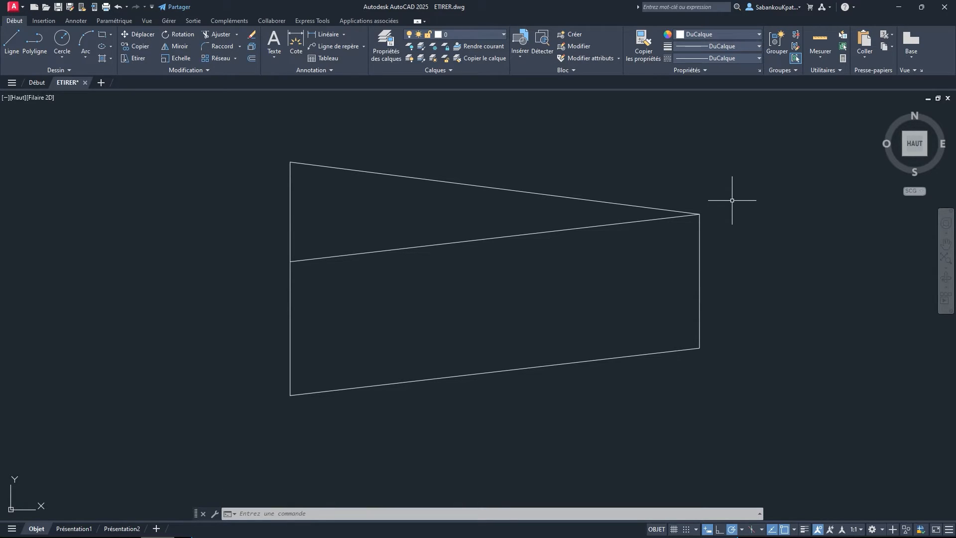
Stretch the floor plan's left end wall, with its corner columns and dimensions, 100 units outward to the left from its lower outer corner
{"action": "mouse_move", "coordinate": [642, 293]}
{"action": "middle_mouse_down"}
{"action": "mouse_move", "coordinate": [467, 277]}
{"action": "mouse_move", "coordinate": [386, 284]}
{"action": "middle_mouse_up"}
{"action": "middle_click_drag", "start_coordinate": [807, 262], "coordinate": [419, 271]}
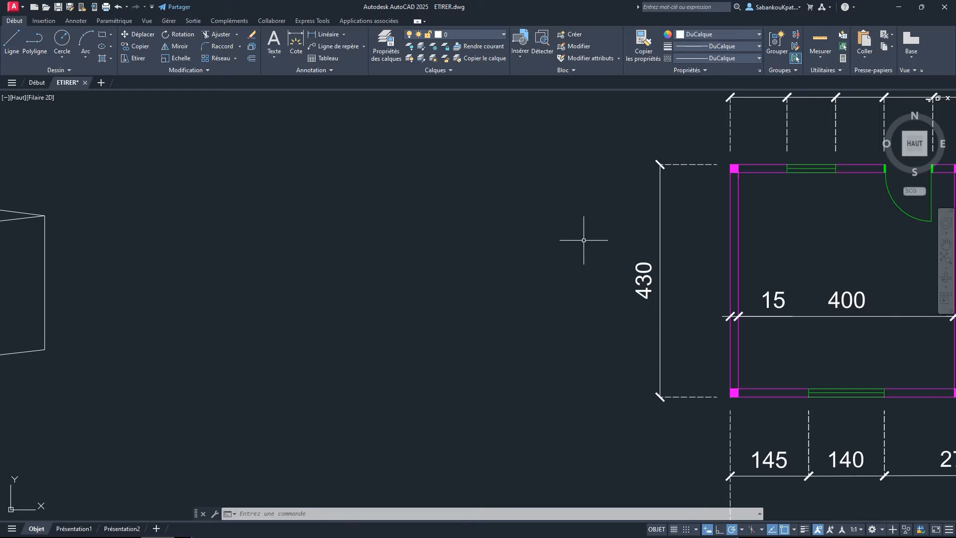
{"action": "middle_click_drag", "start_coordinate": [594, 241], "coordinate": [387, 252]}
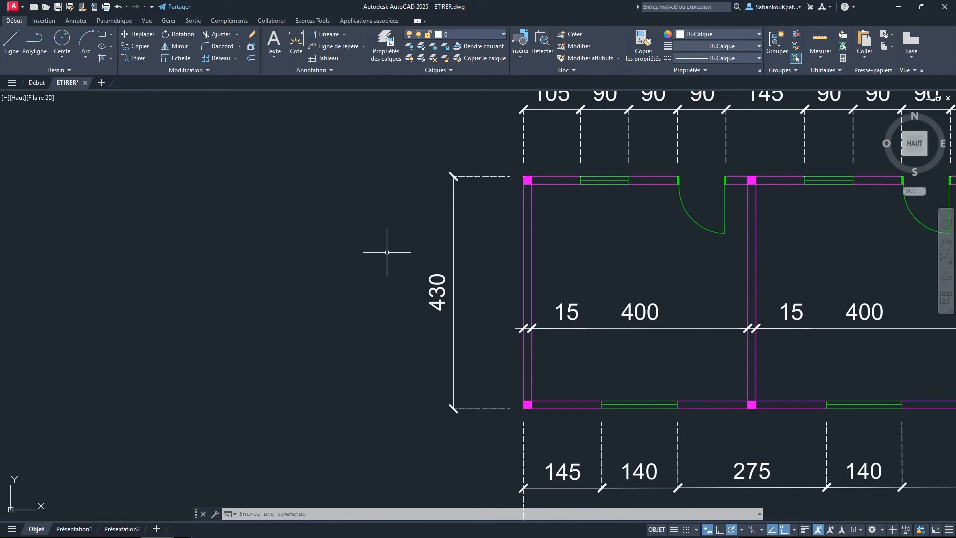
{"action": "scroll", "coordinate": [387, 252], "scroll_direction": "down", "scroll_amount": 2}
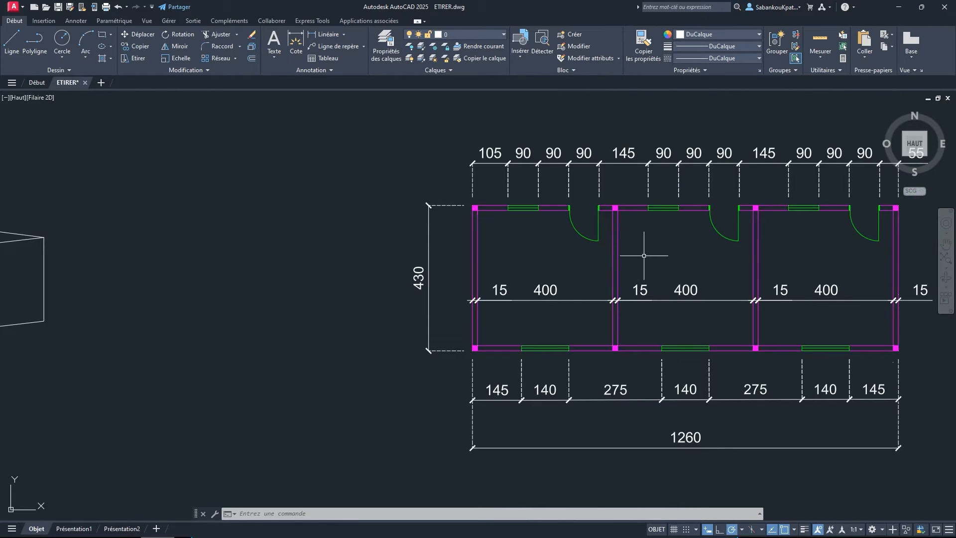
{"action": "middle_click_drag", "start_coordinate": [682, 252], "coordinate": [463, 258]}
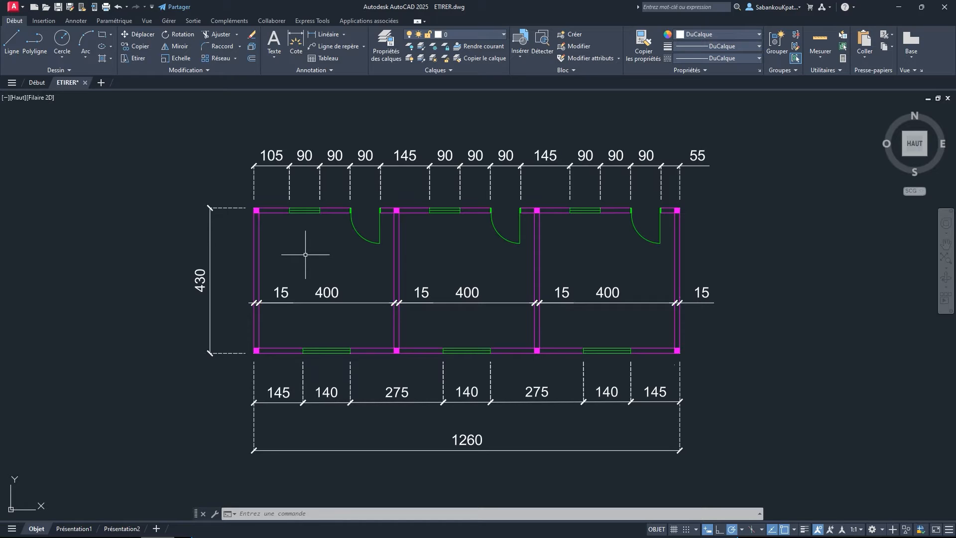
{"action": "left_click", "coordinate": [137, 58]}
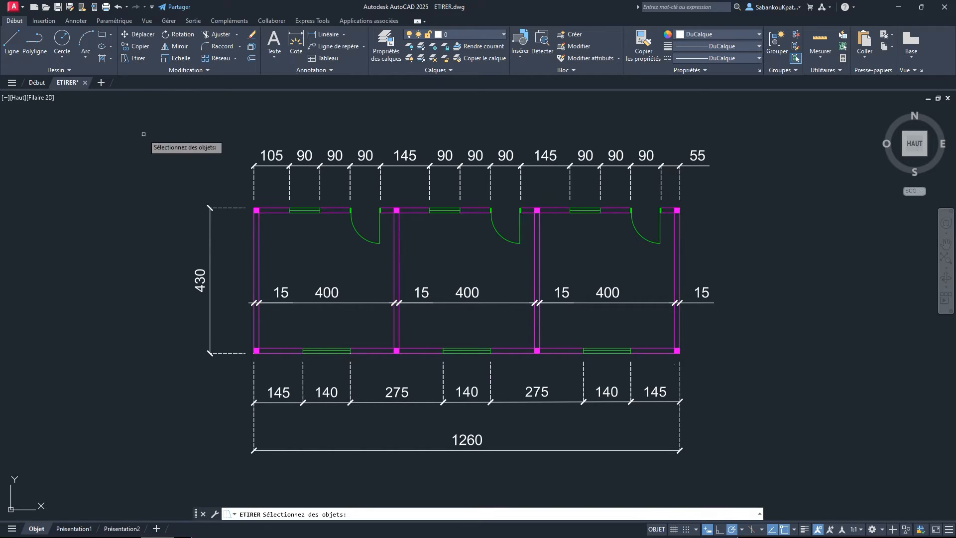
{"action": "left_click", "coordinate": [279, 367]}
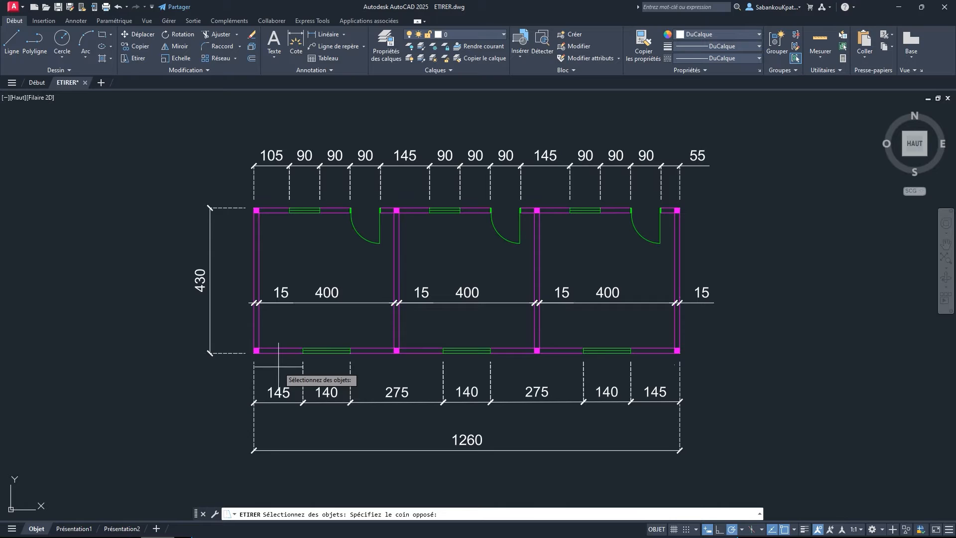
{"action": "left_click", "coordinate": [173, 179]}
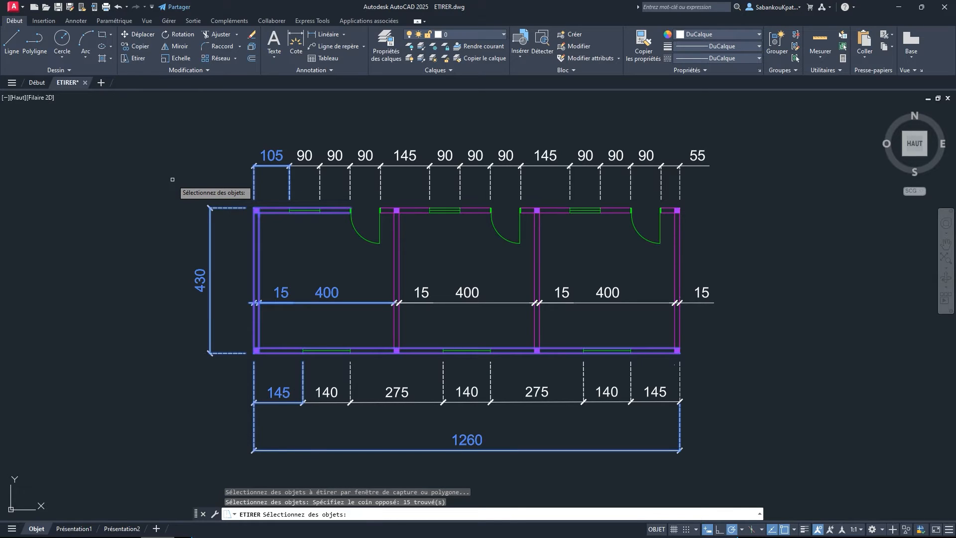
{"action": "key", "text": "Return"}
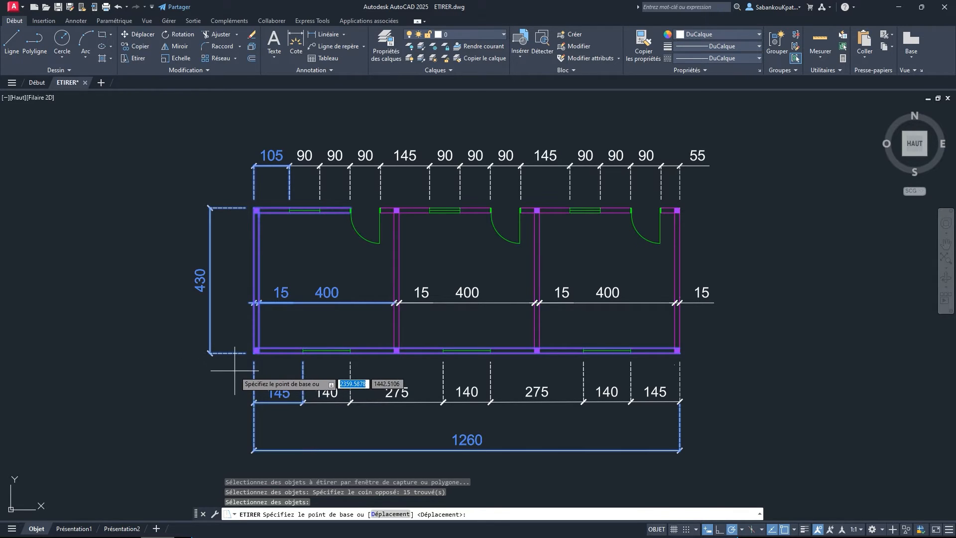
{"action": "left_click", "coordinate": [255, 352]}
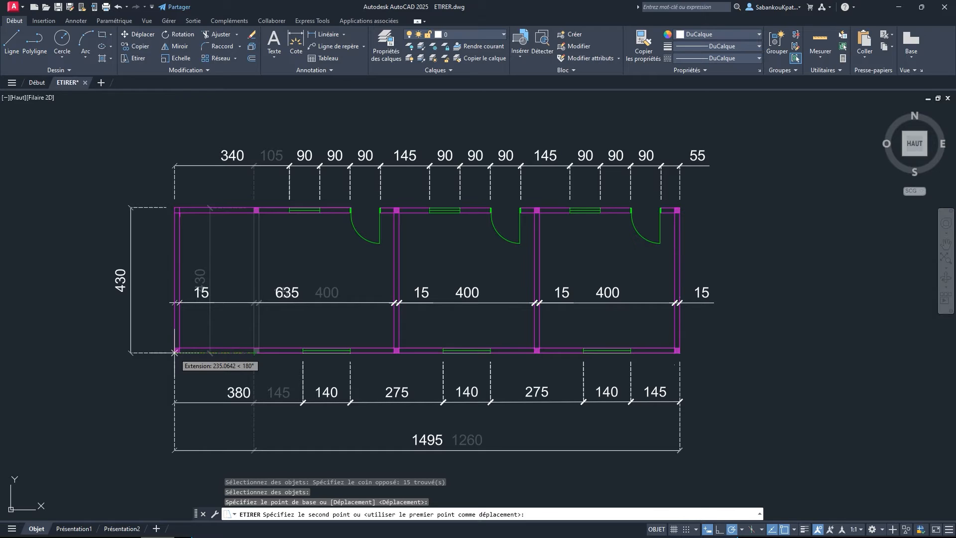
{"action": "type", "text": "100"}
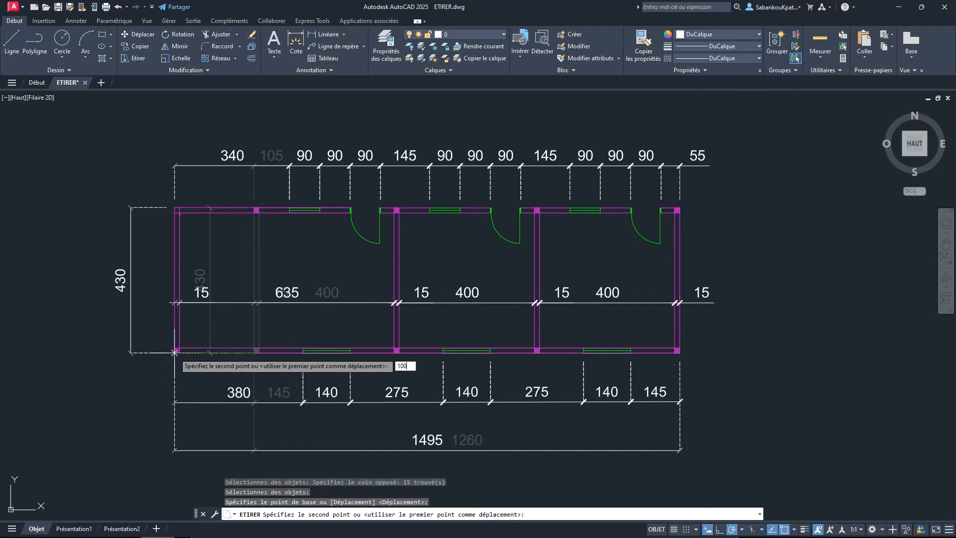
{"action": "key", "text": "Return"}
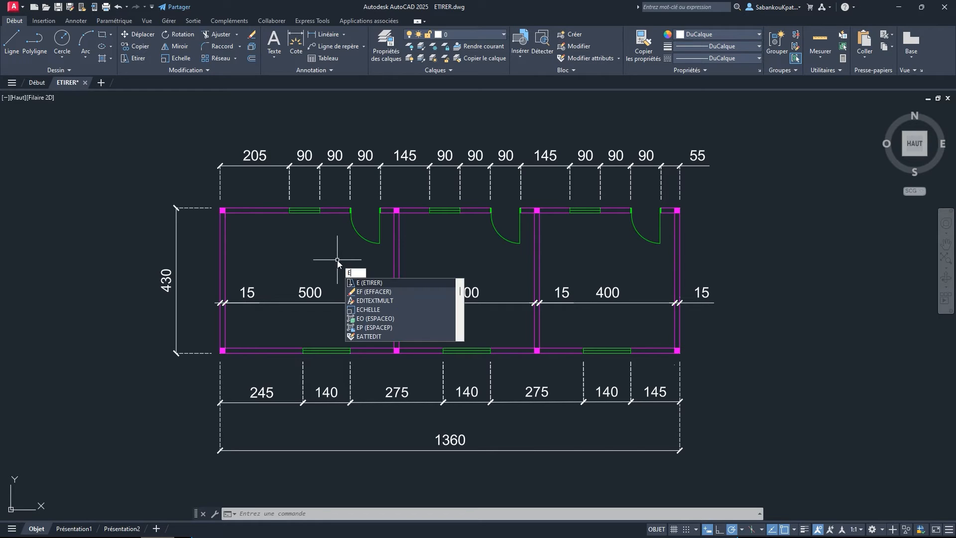
Shift the window in the upper wall of the leftmost room 50 units to the left with Stretch, including its adjoining dimensions
{"action": "key", "text": "Return"}
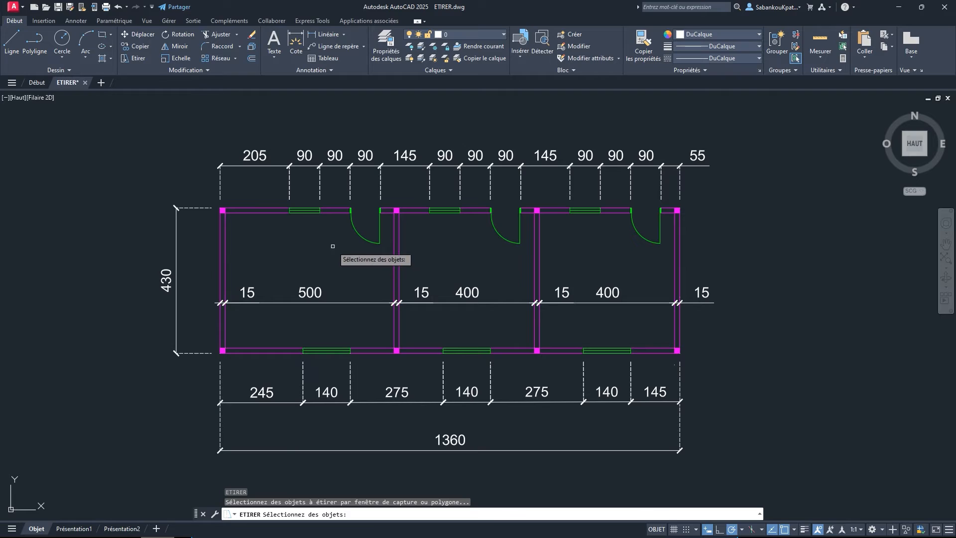
{"action": "left_click", "coordinate": [331, 224]}
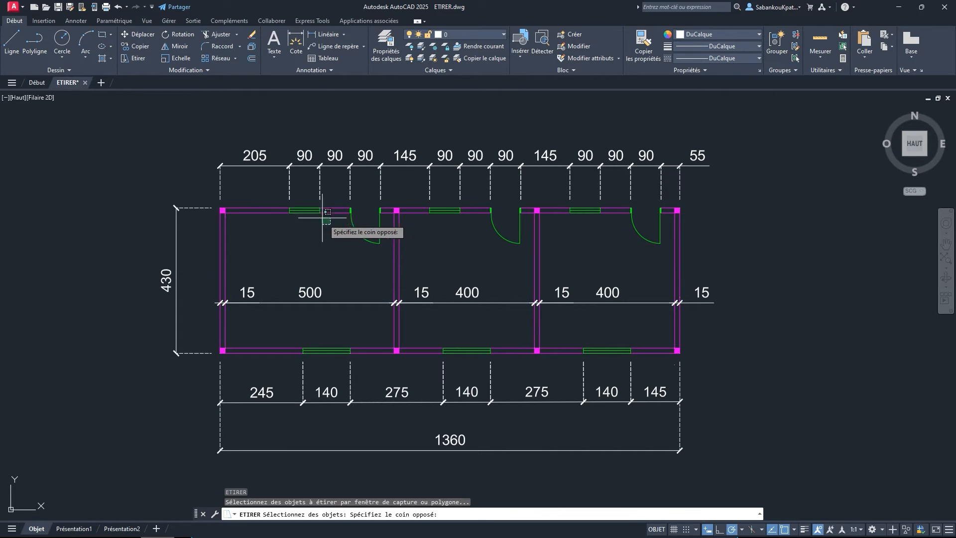
{"action": "left_click", "coordinate": [278, 196]}
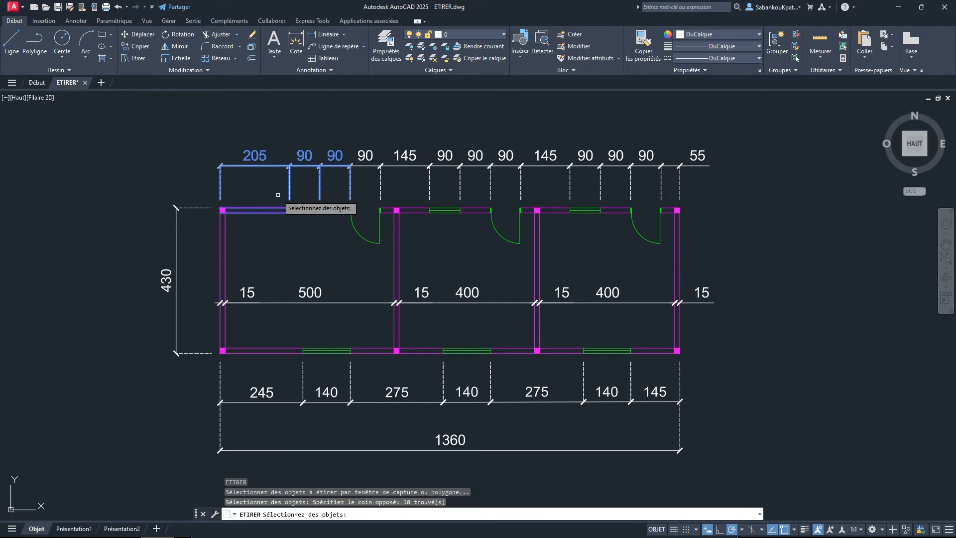
{"action": "key", "text": "Return"}
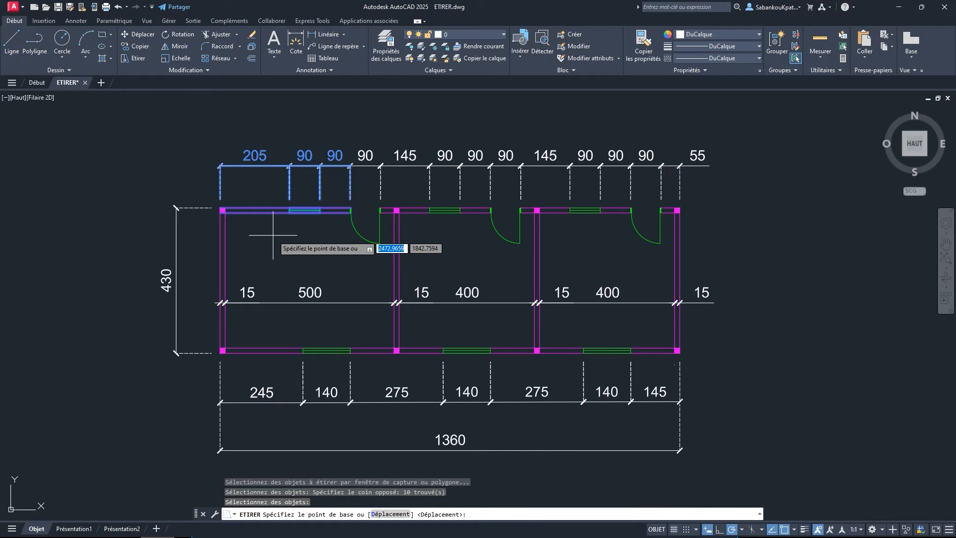
{"action": "left_click", "coordinate": [289, 213]}
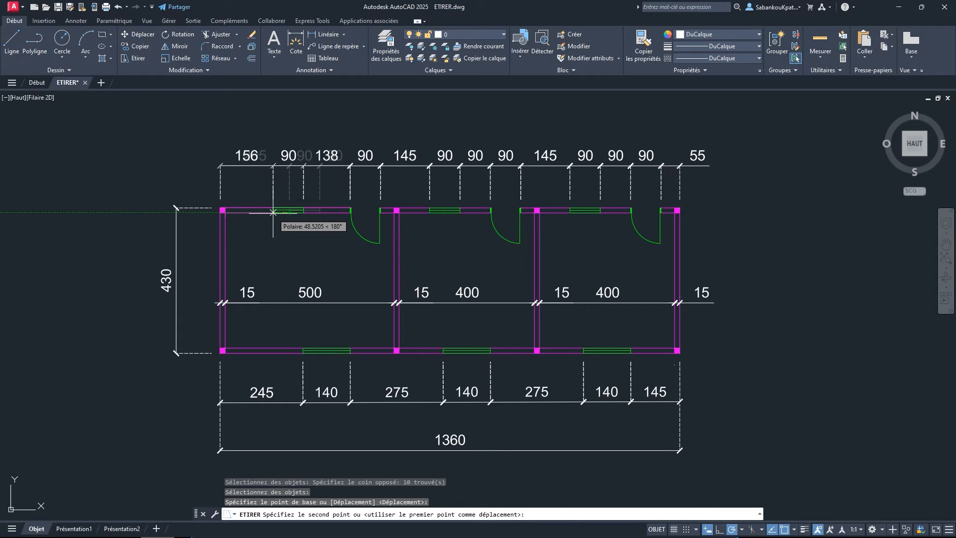
{"action": "type", "text": "50"}
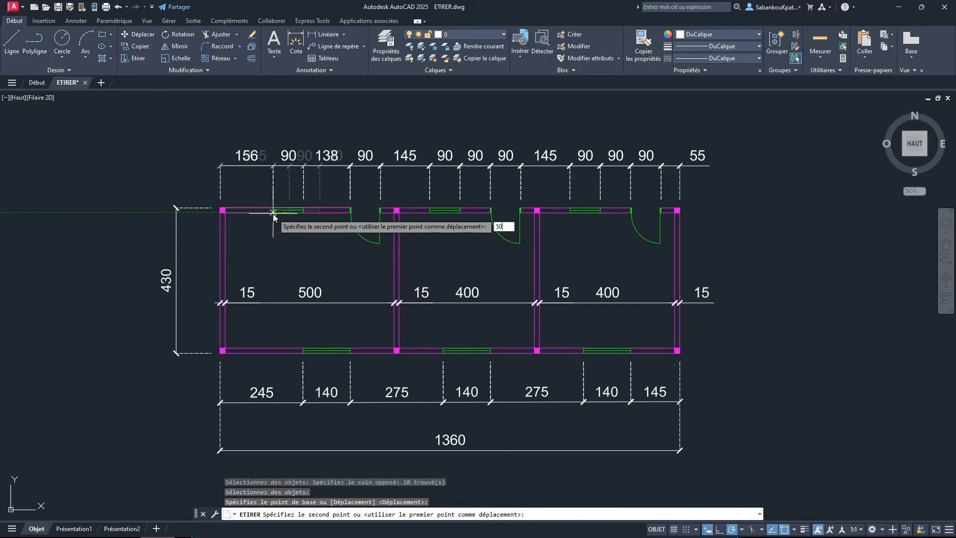
{"action": "key", "text": "Return"}
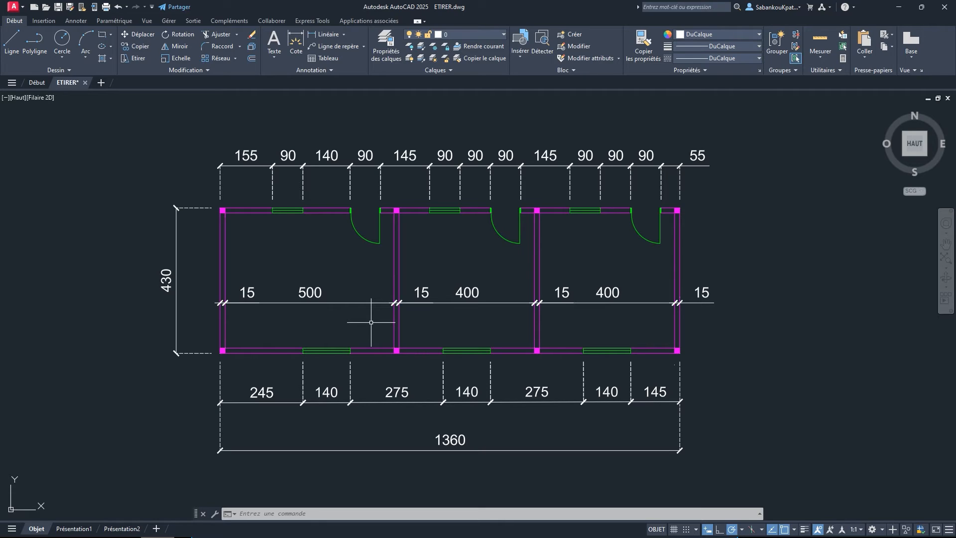
Shift the window in the lower wall of the leftmost room 50 units to the left with Stretch, including its adjoining dimensions
{"action": "type", "text": "ETIRER"}
{"action": "key", "text": "Return"}
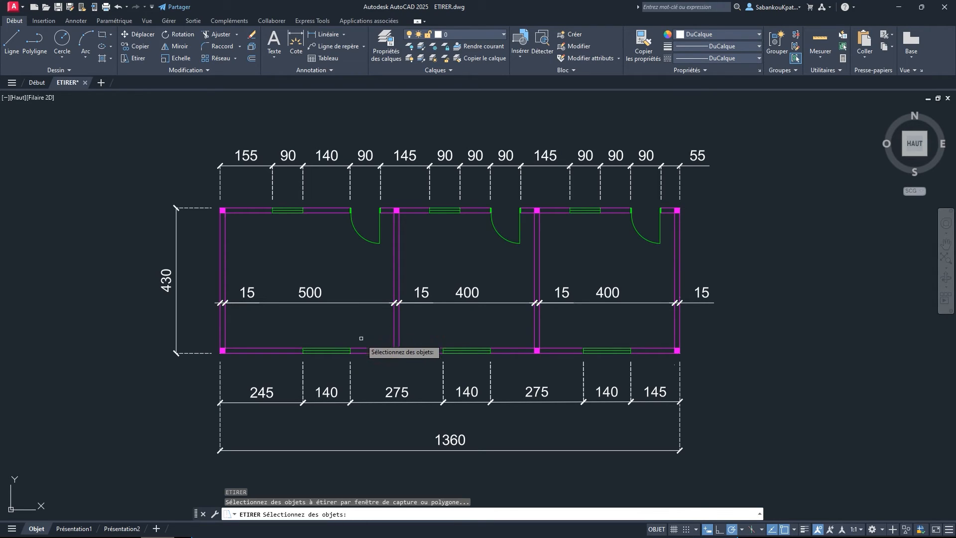
{"action": "left_click", "coordinate": [363, 368]}
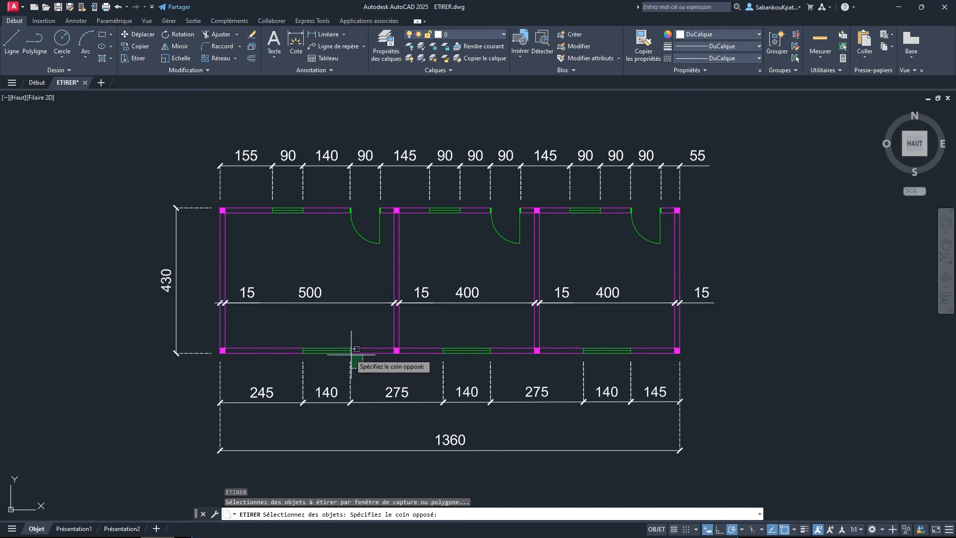
{"action": "left_click", "coordinate": [284, 326]}
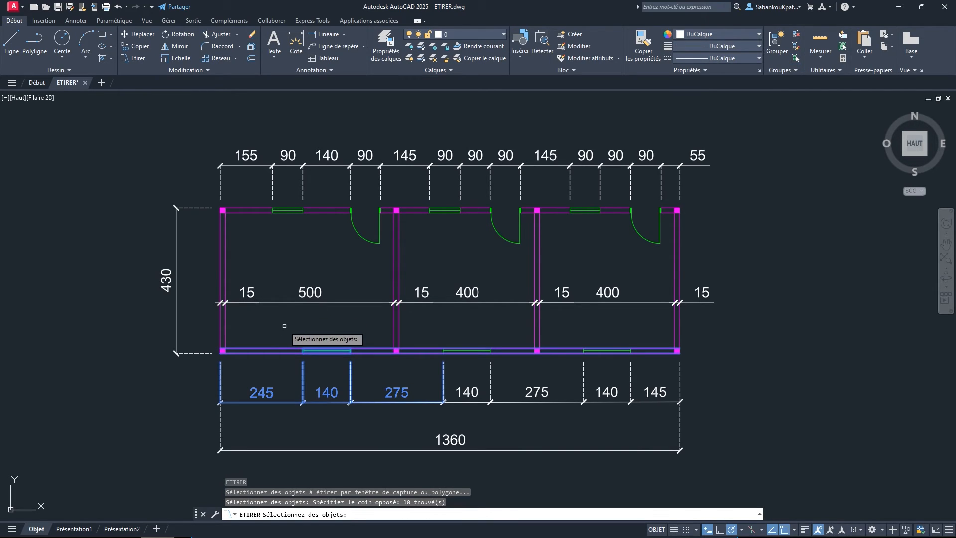
{"action": "key", "text": "Return"}
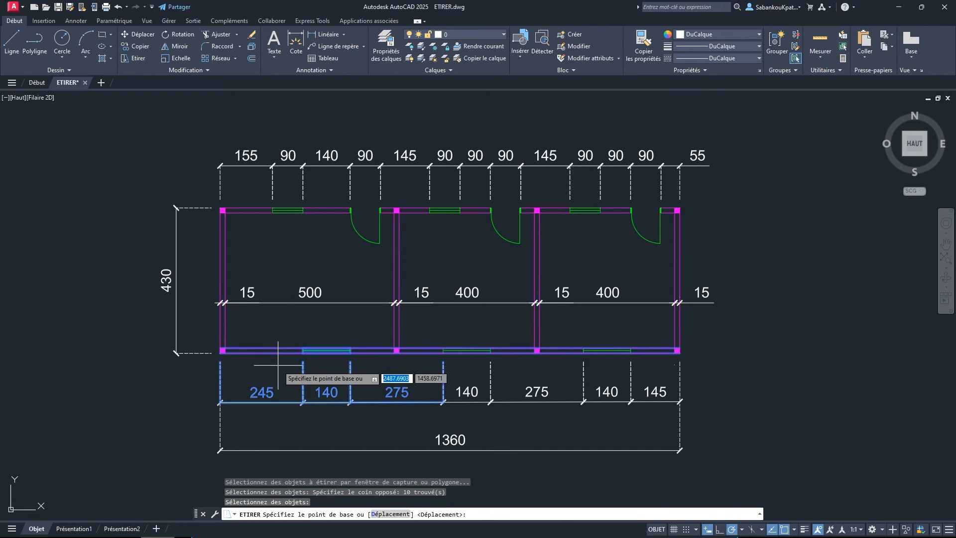
{"action": "left_click", "coordinate": [303, 353]}
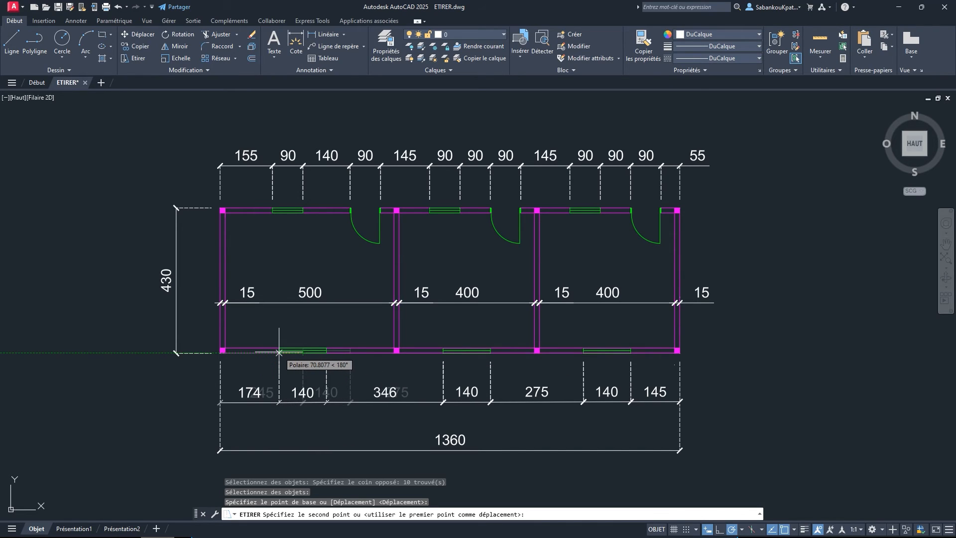
{"action": "type", "text": "50"}
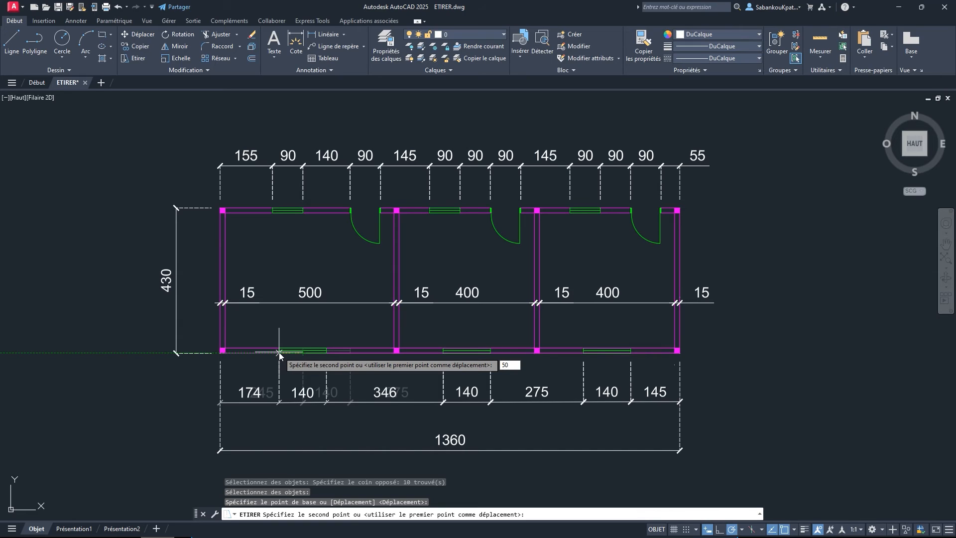
{"action": "key", "text": "Return"}
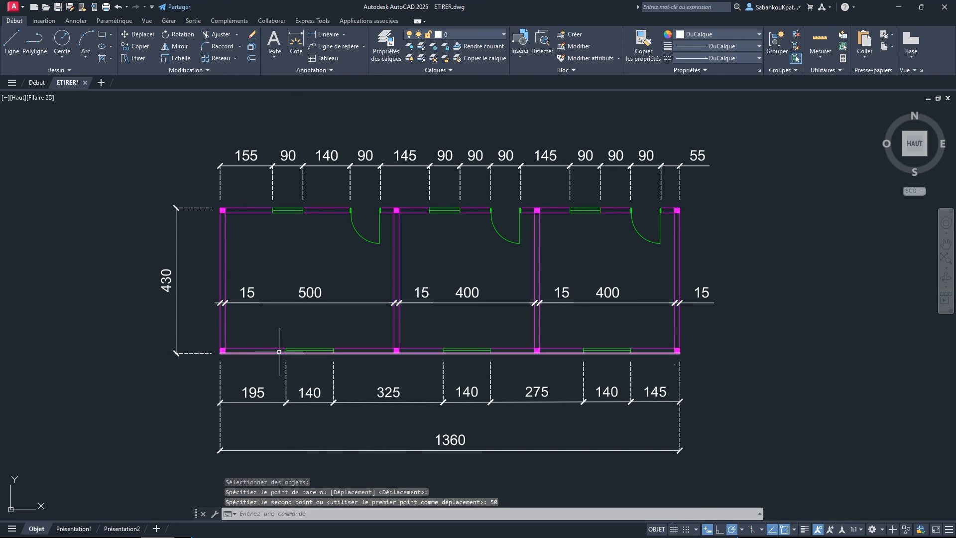